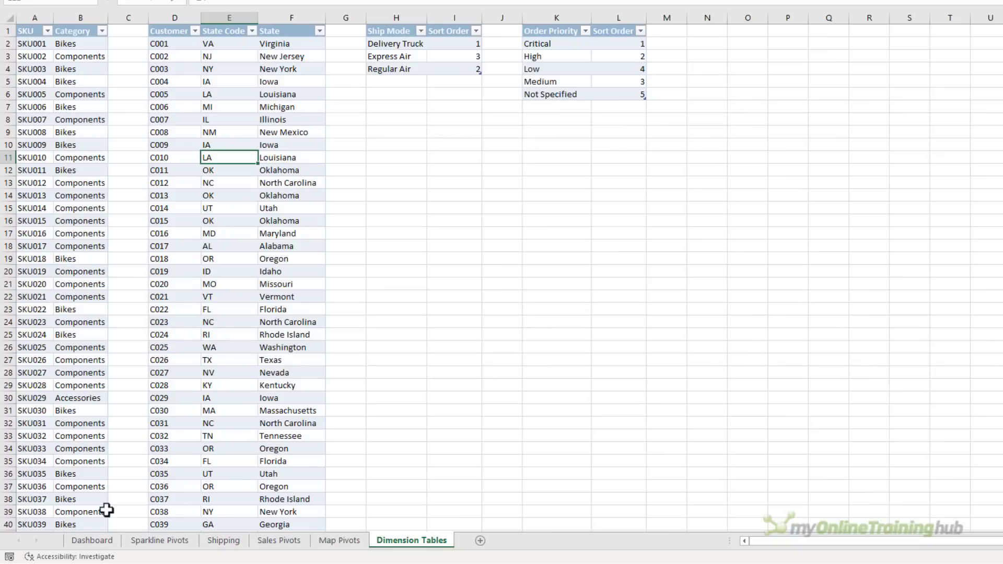
Group the Sparkline Pivots through Dimension Tables sheets and hide them, leaving only the Dashboard
click(92, 541)
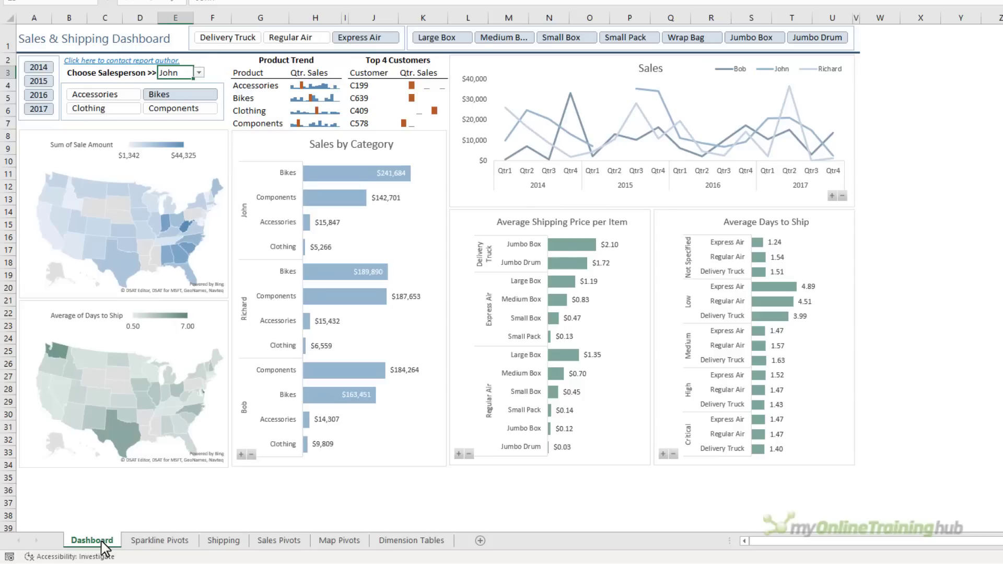
click(148, 541)
shift+click(401, 542)
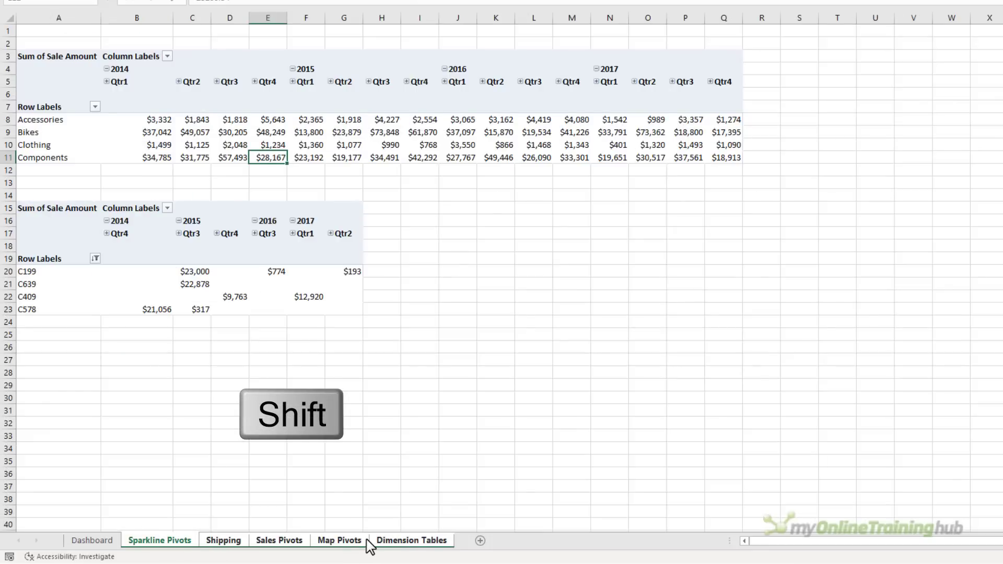
right_click(185, 543)
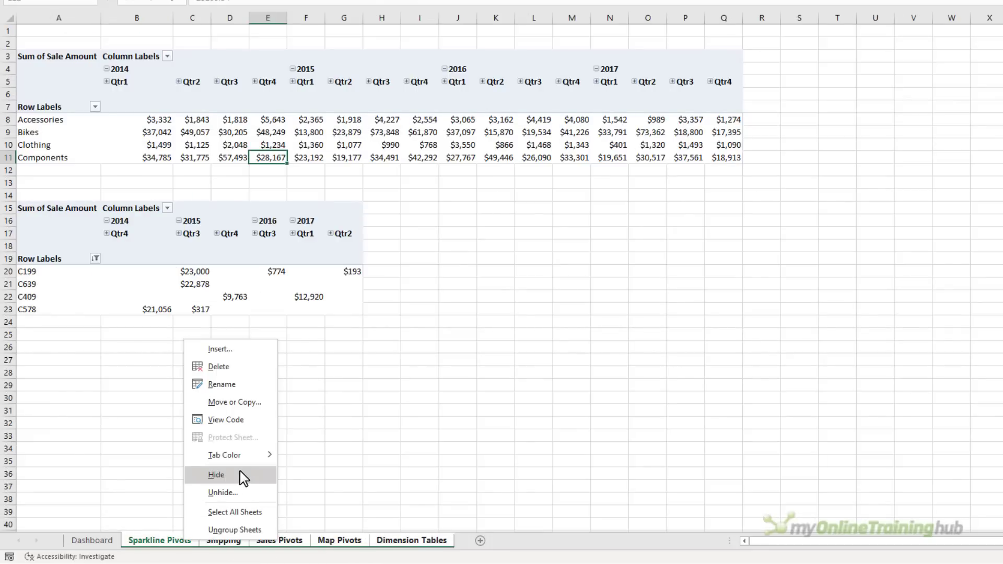
click(244, 478)
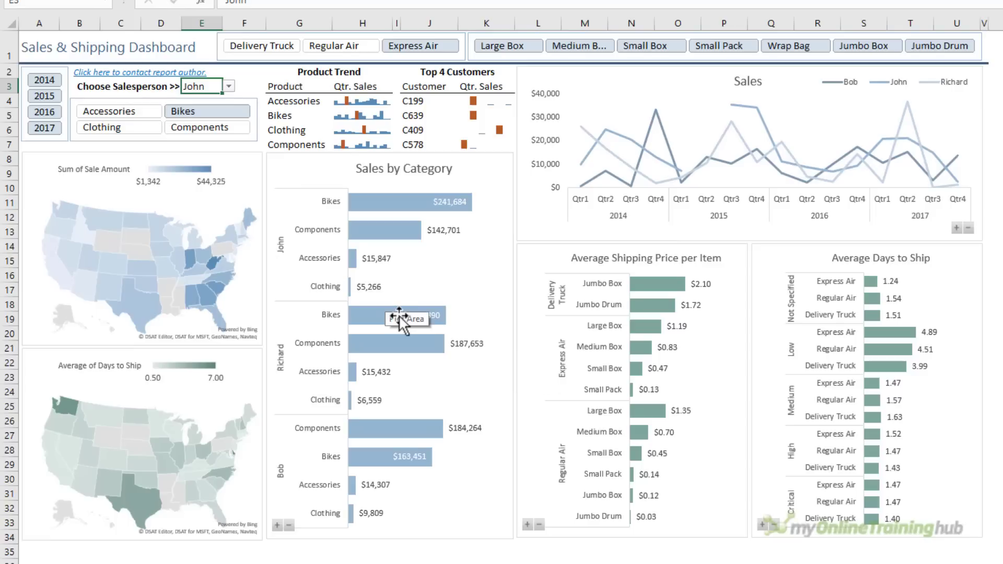
Turn off the Locked setting on cell B2, the report-author link
click(218, 73)
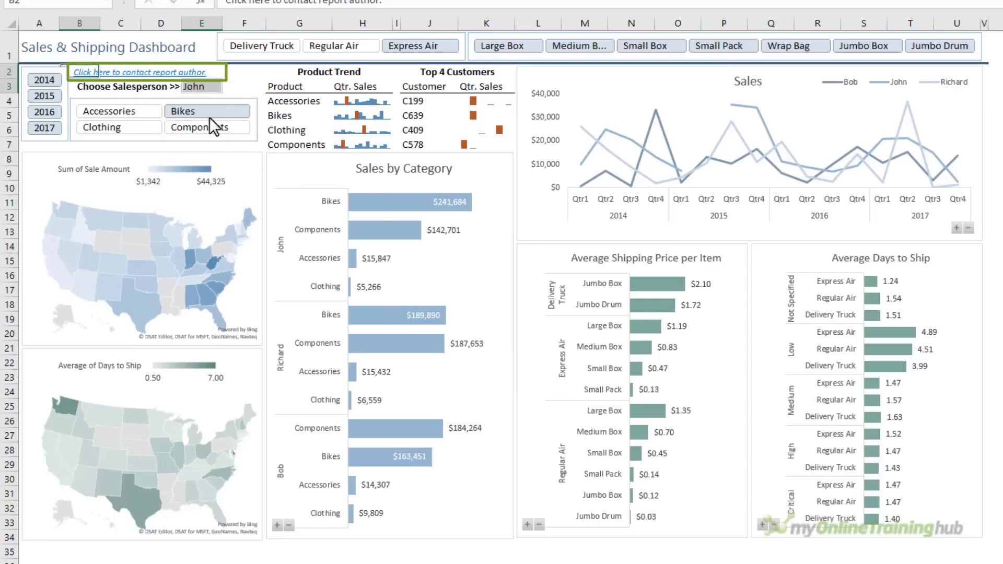
key(ctrl+1)
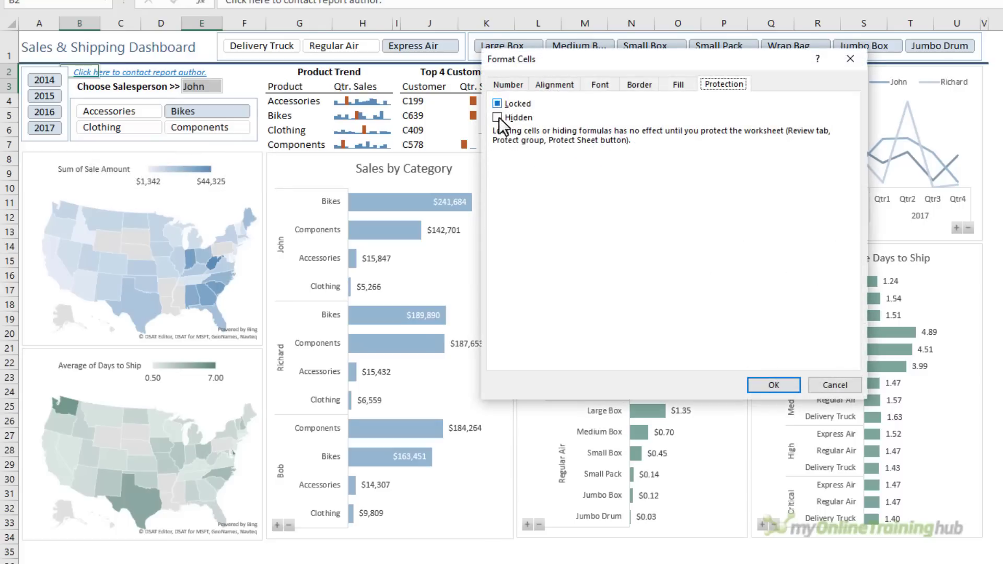
click(497, 103)
click(756, 388)
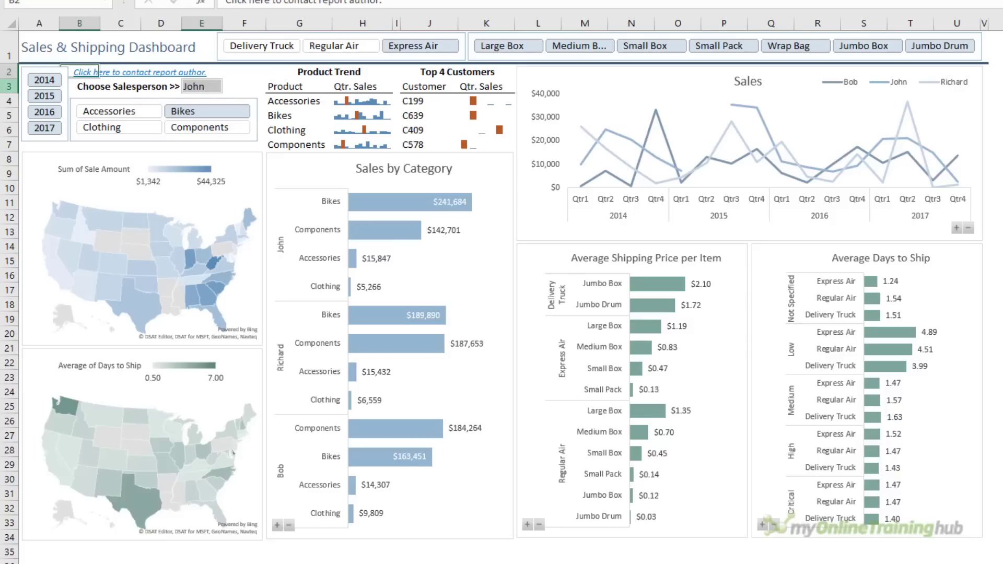
Set the year, category, ship mode and box type slicers to disable resizing and moving, and unlock them
ctrl+click(37, 74)
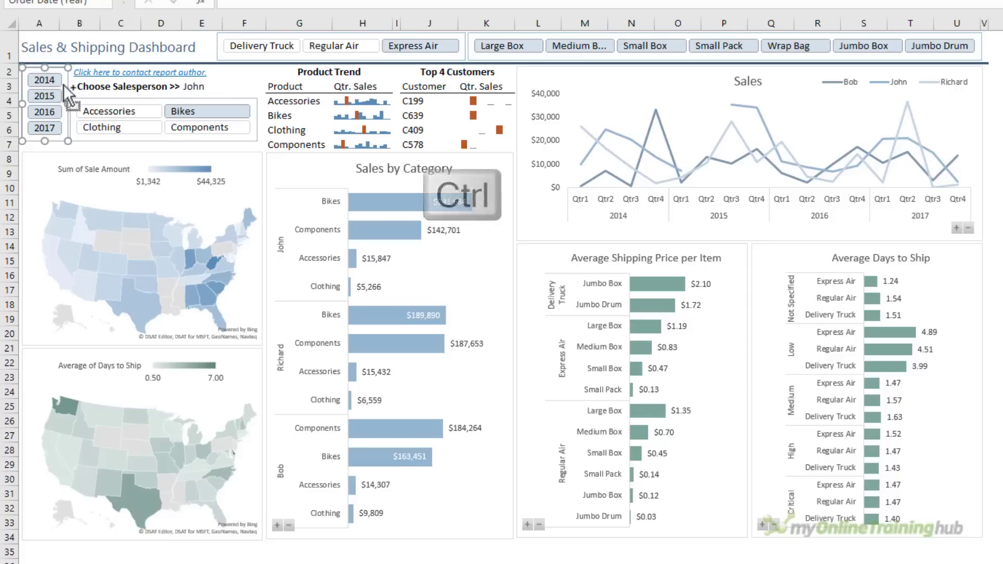
ctrl+click(76, 102)
ctrl+click(220, 57)
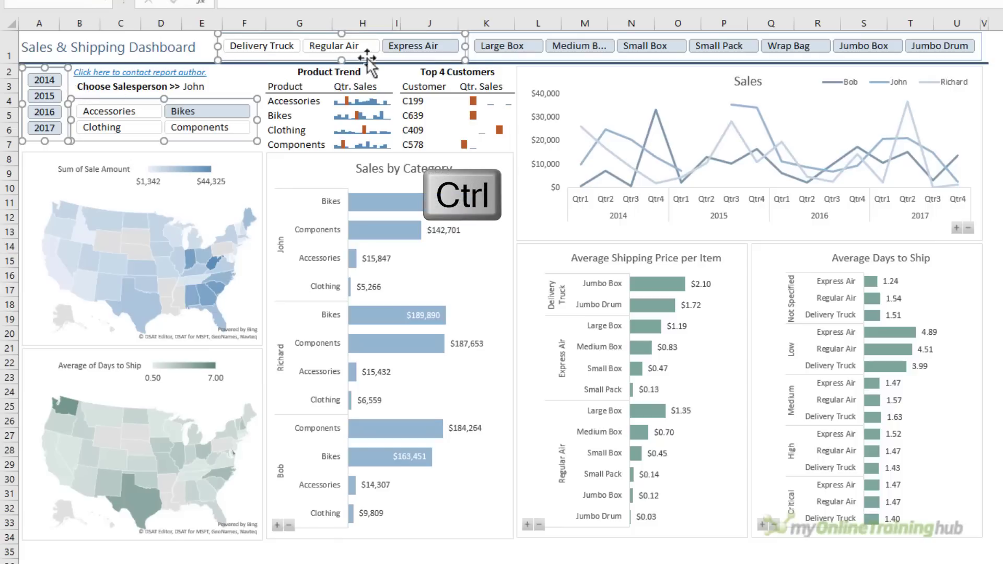
ctrl+click(473, 58)
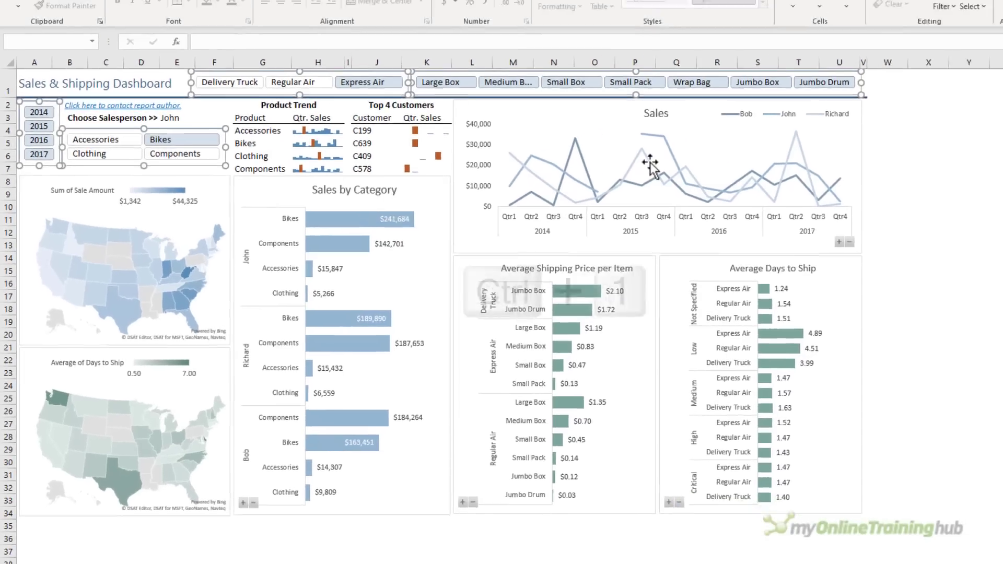
key(ctrl+1)
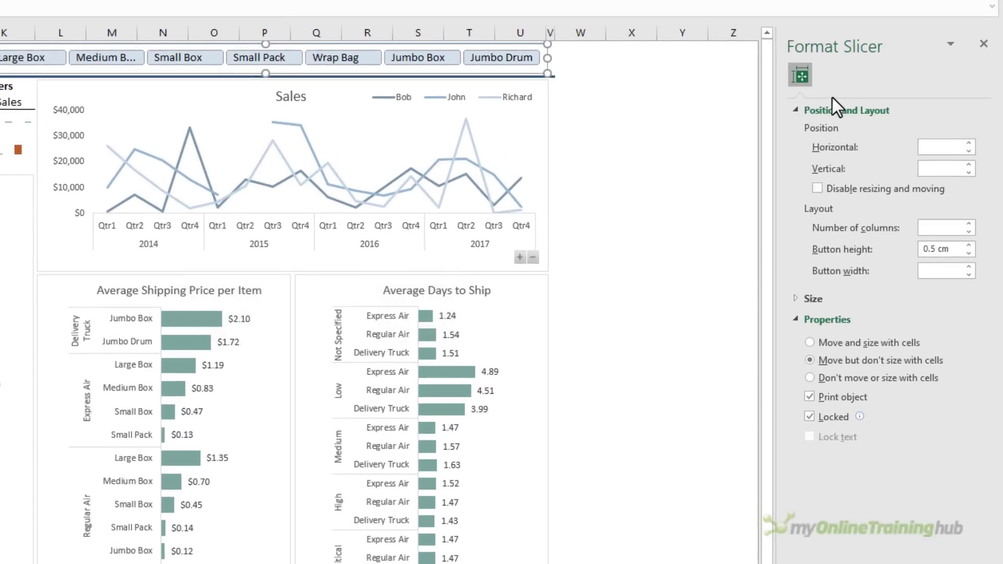
click(817, 188)
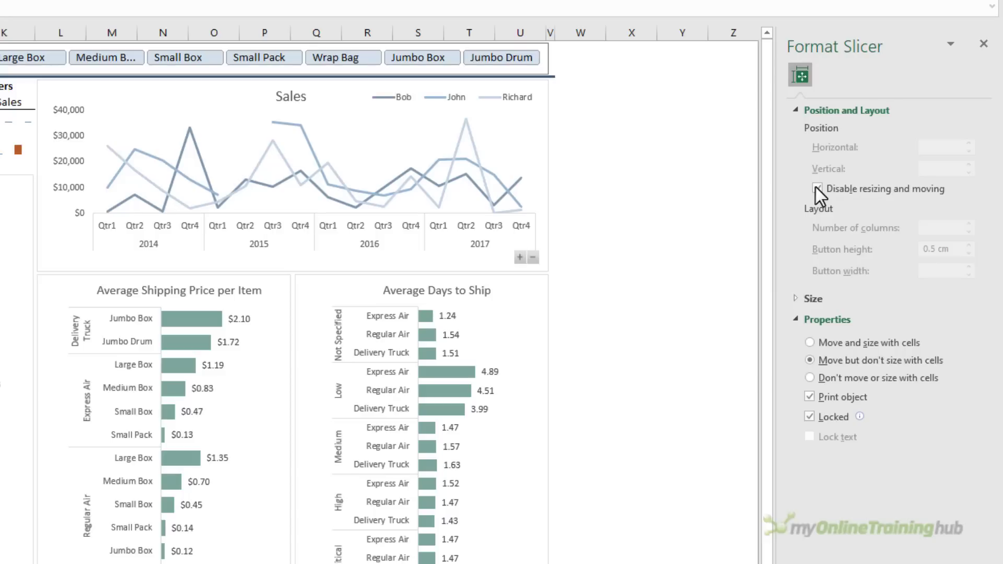
click(809, 417)
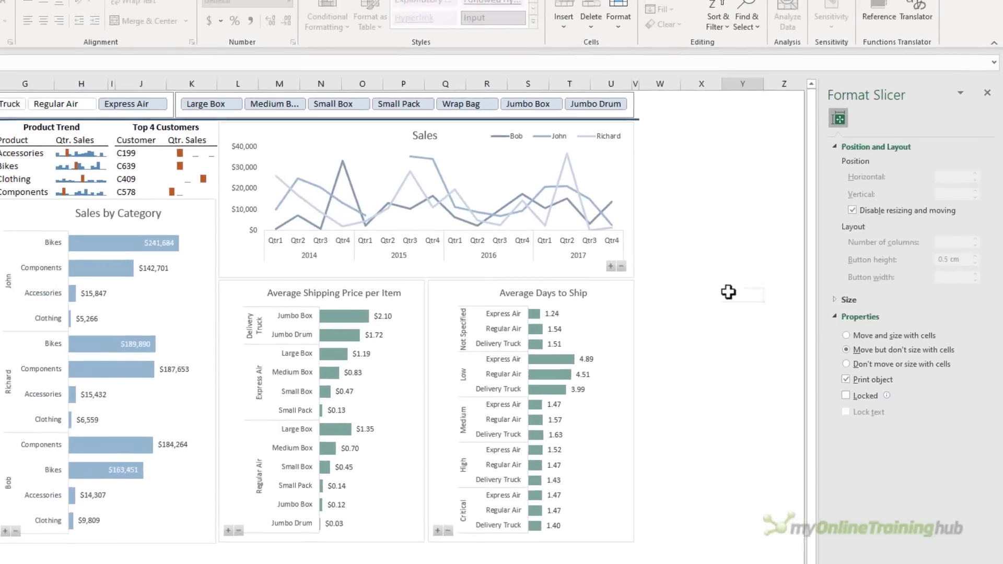
click(664, 289)
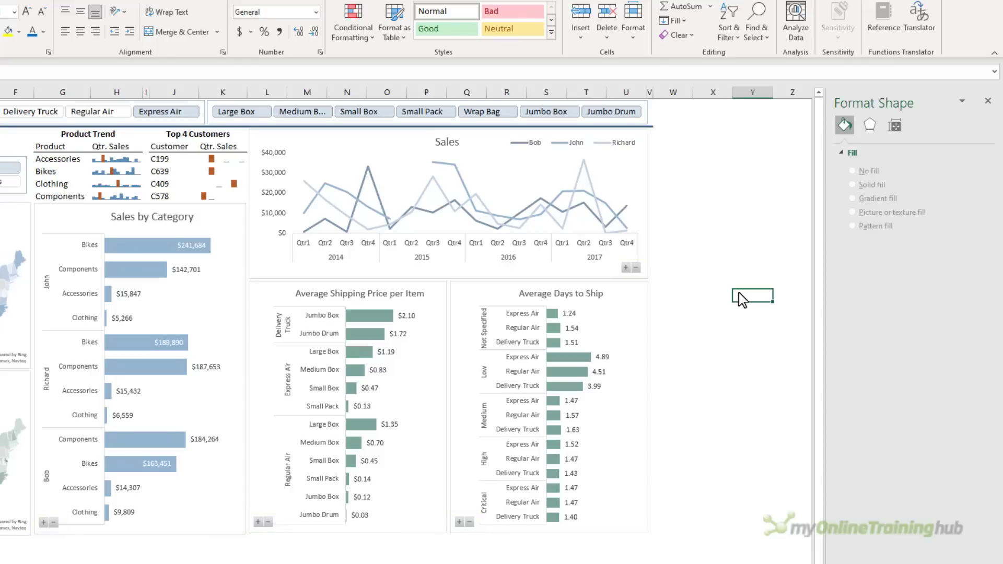
Unlock the Sales by Category, Sales, Average Shipping Price per Item and Average Days to Ship charts
click(107, 208)
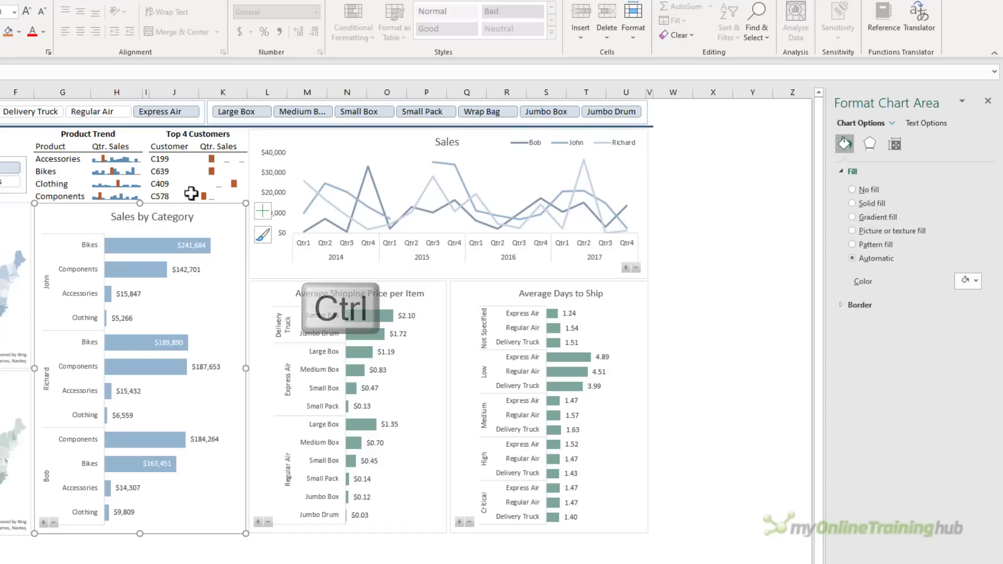
ctrl+click(255, 188)
ctrl+click(255, 291)
ctrl+click(461, 296)
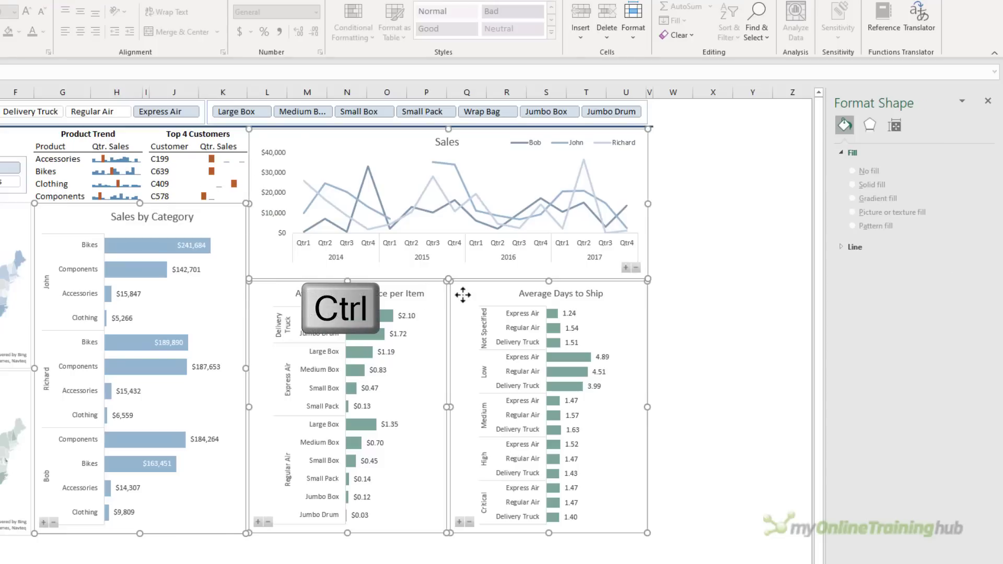
key(ctrl+1)
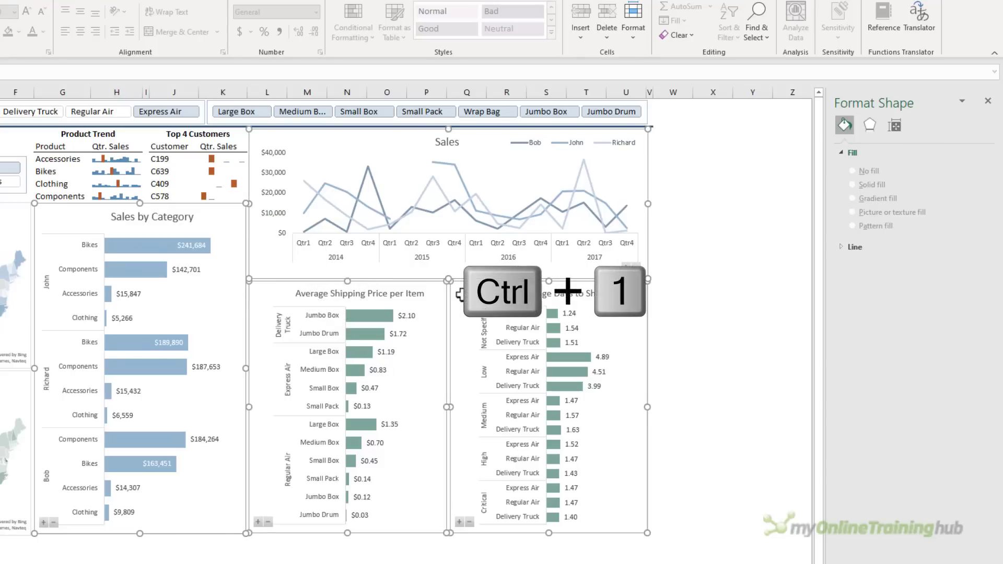
click(894, 126)
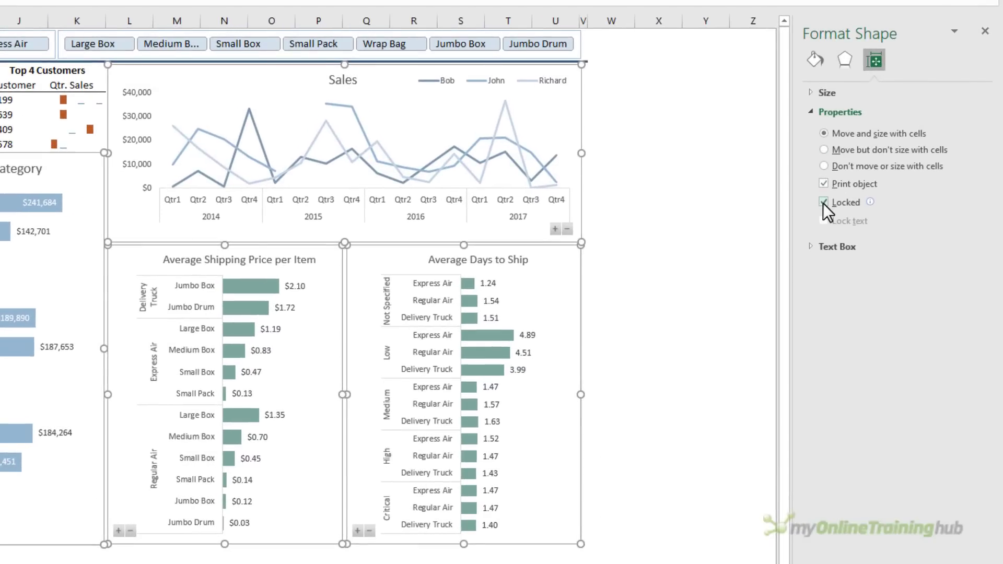
click(822, 203)
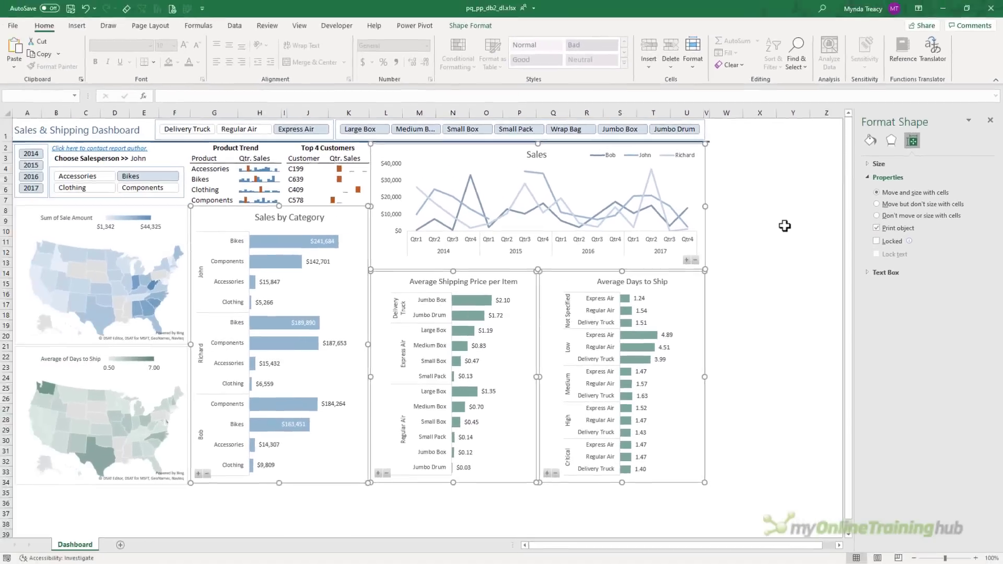
click(693, 178)
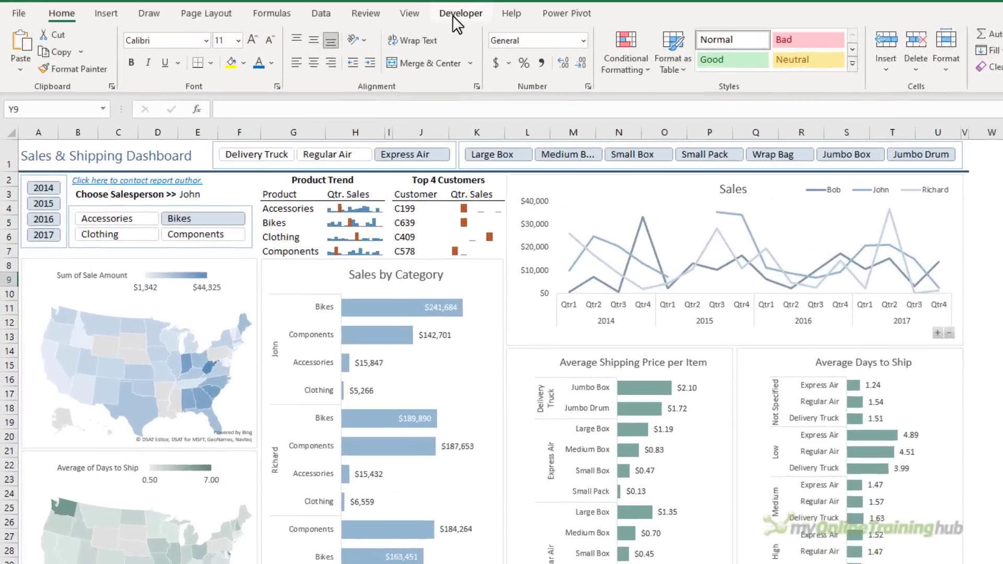
Look over the Form Controls and ActiveX Controls under Developer > Insert
click(337, 26)
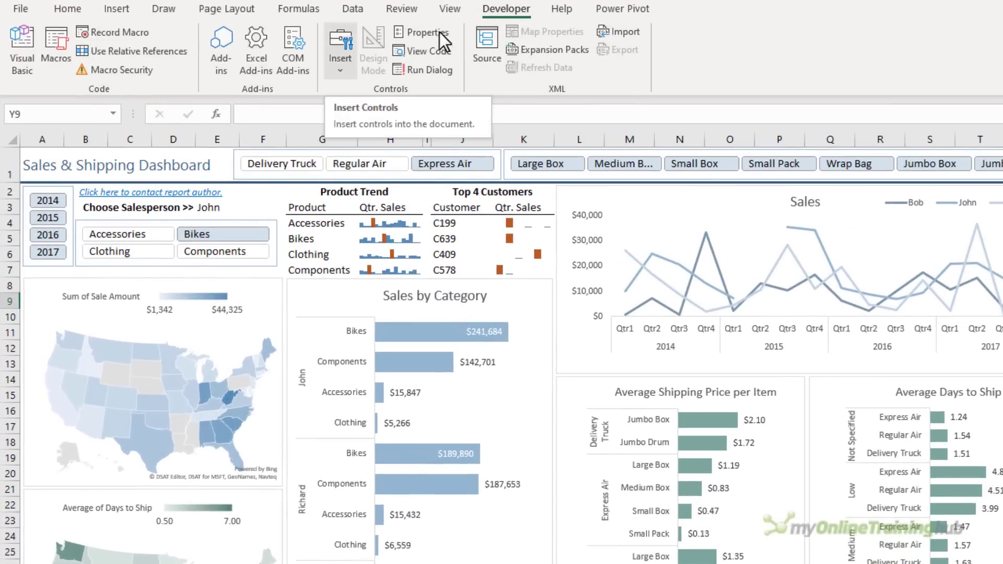
click(331, 71)
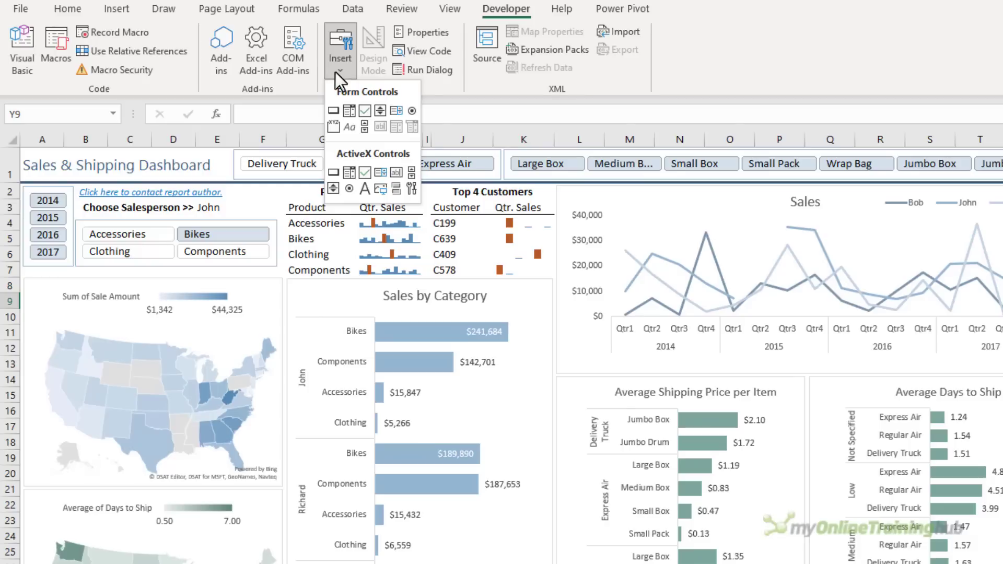
click(336, 72)
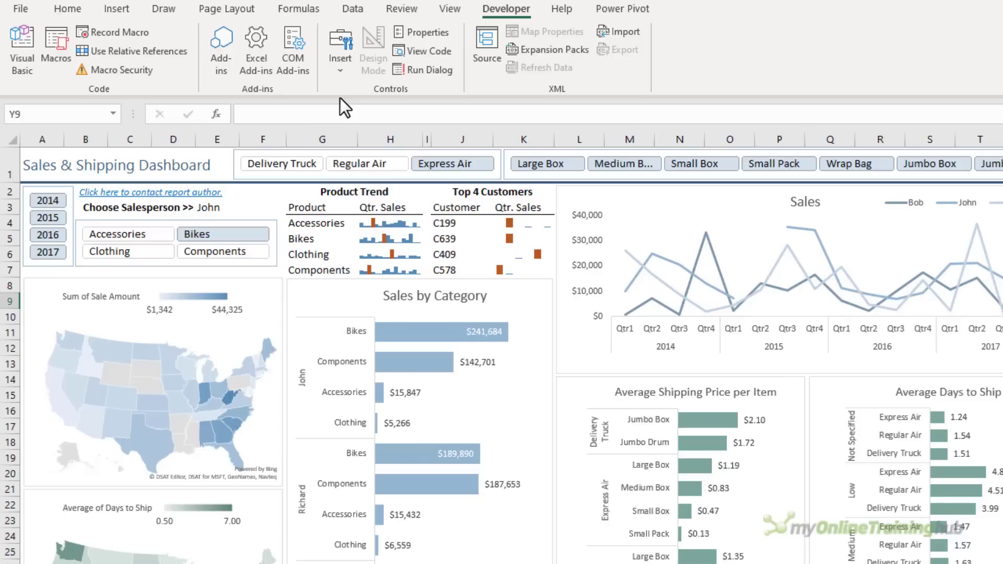
Set Protect Sheet options to block selecting locked cells and allow PivotTable & PivotChart use
click(391, 9)
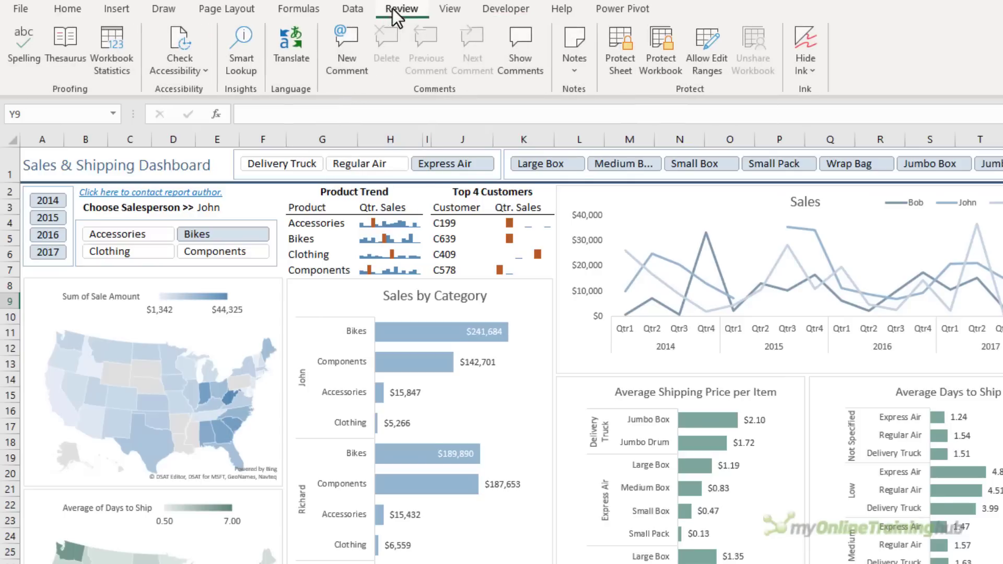
click(631, 75)
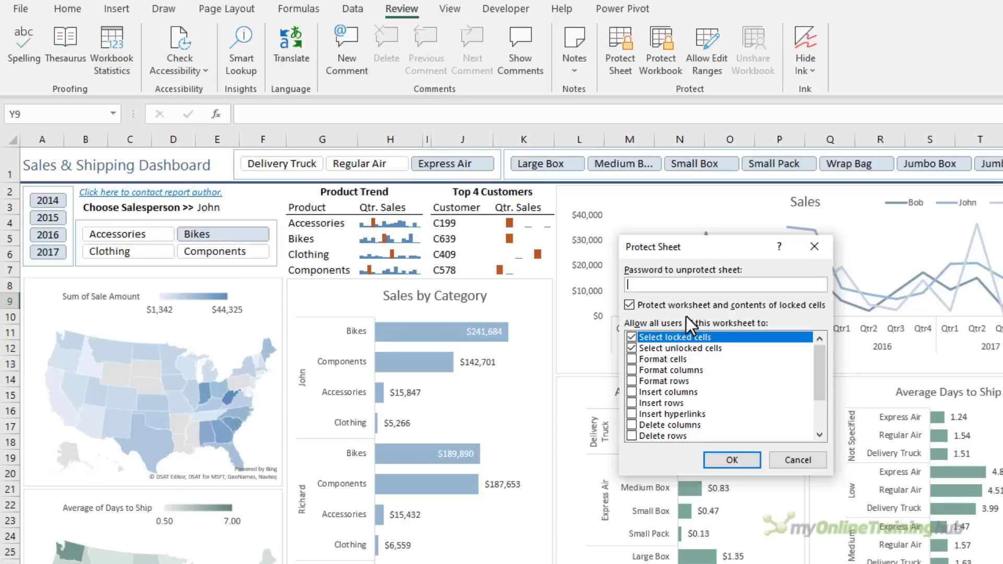
click(632, 336)
drag(823, 360, 821, 428)
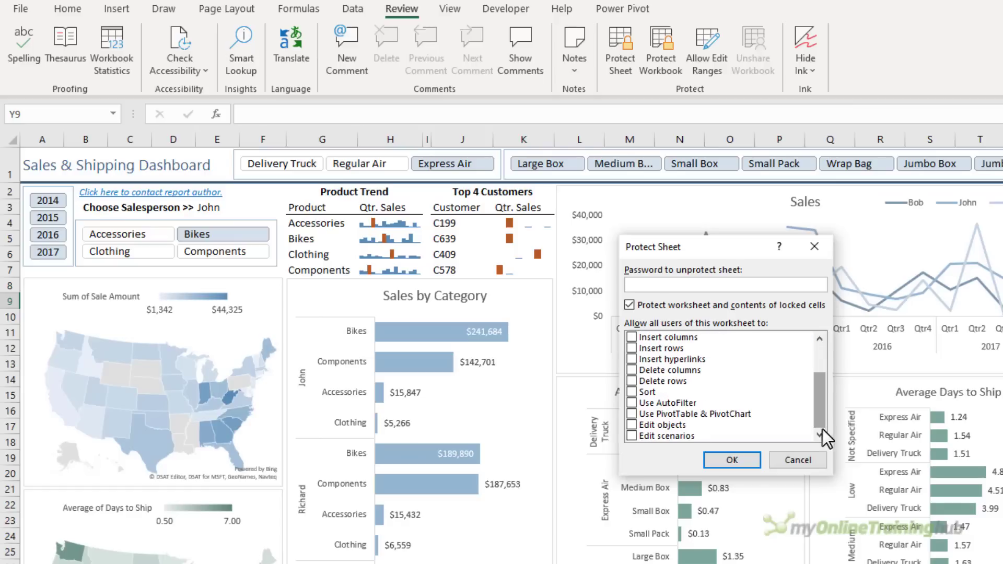
click(630, 416)
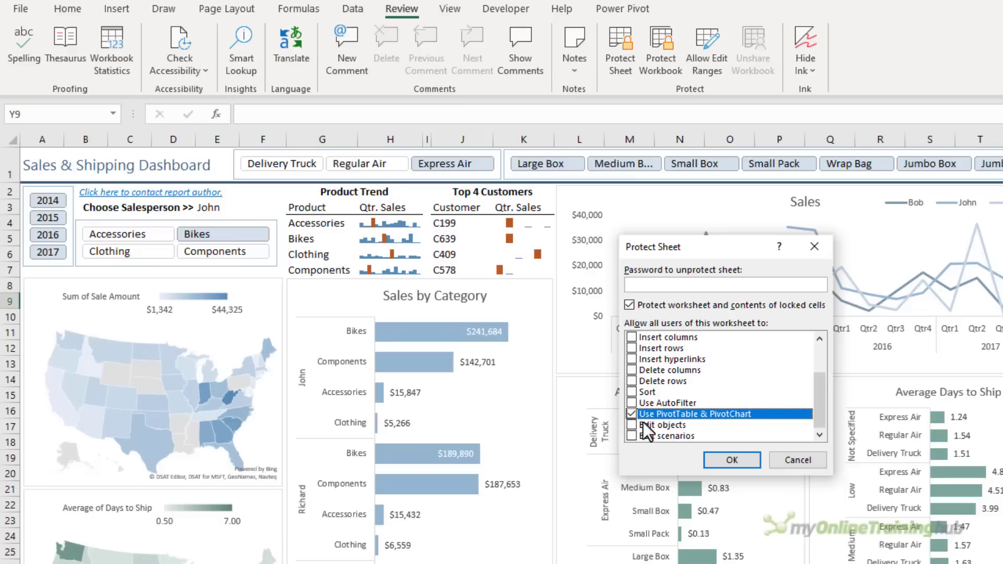
Apply the sheet protection, then confirm the salesperson list still works, keeping John
click(727, 461)
click(230, 207)
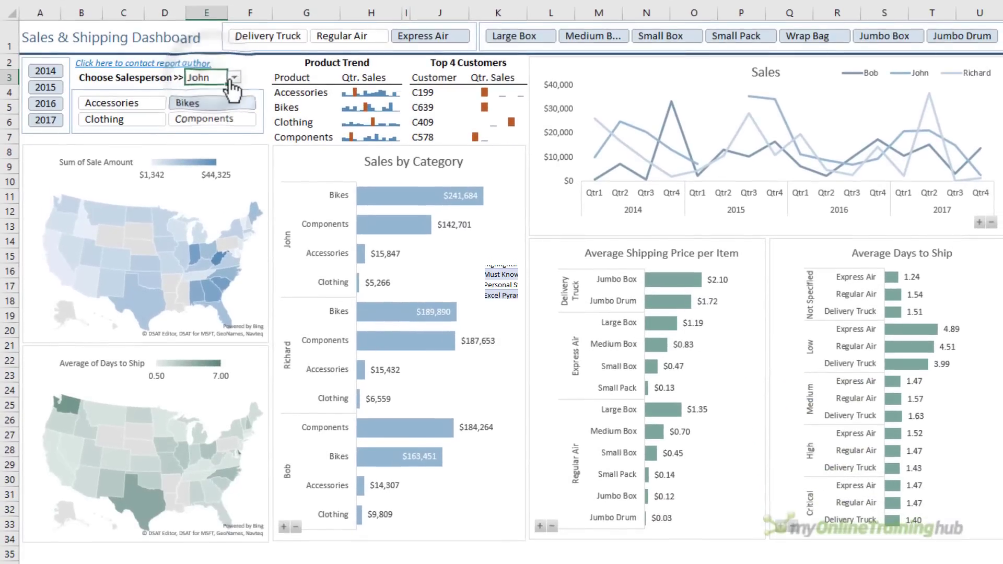
click(232, 78)
click(231, 78)
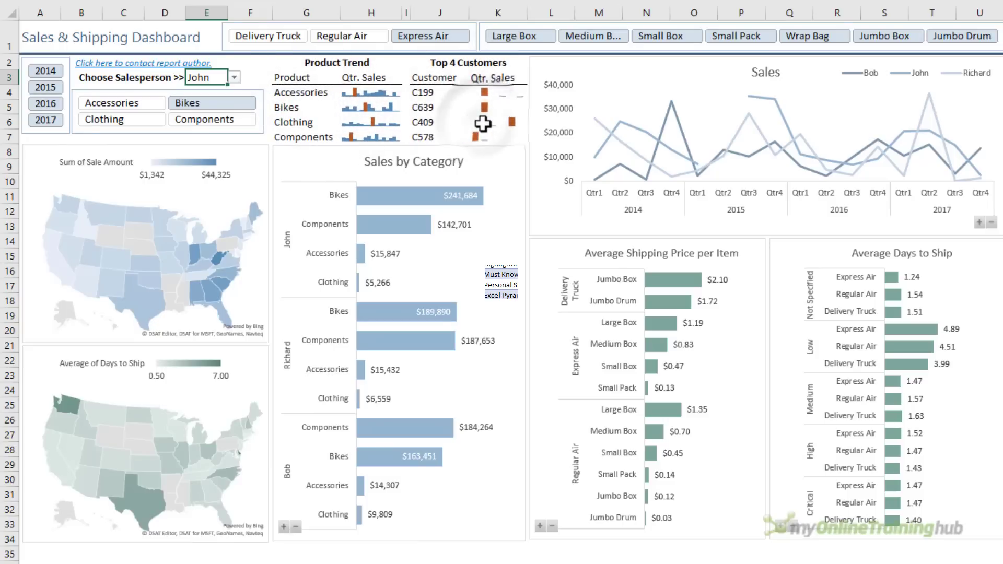
Filter to Regular Air, clear the ship-mode filter, then collapse and re-expand the Sales chart
click(361, 34)
key(alt+c)
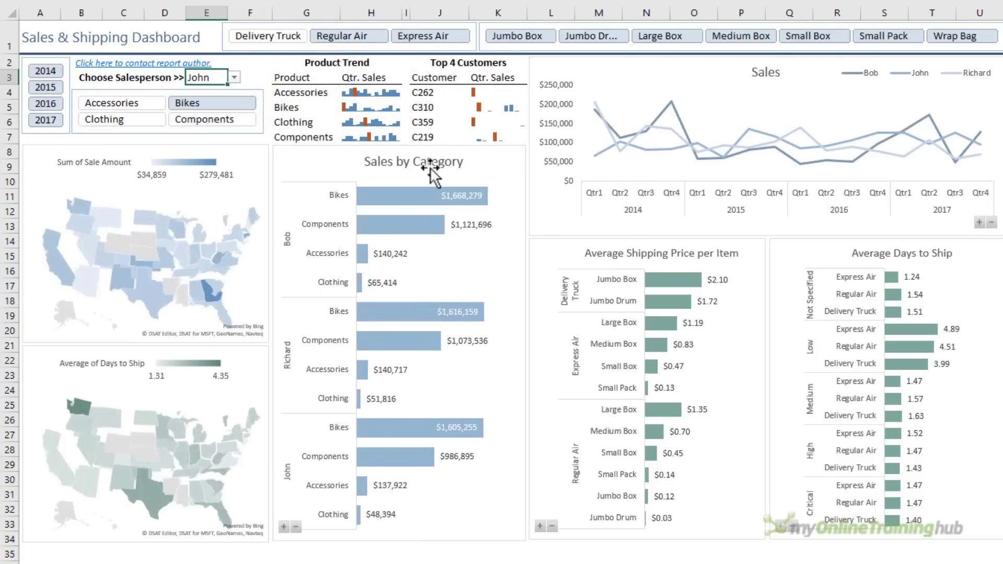
click(990, 223)
click(979, 222)
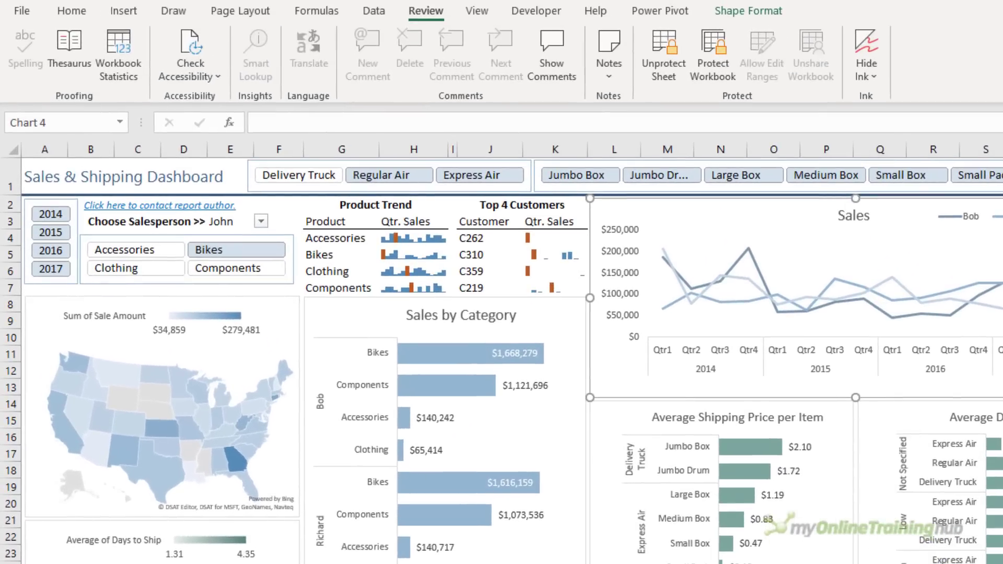
Protect the workbook with Structure checked and the password left blank
click(697, 71)
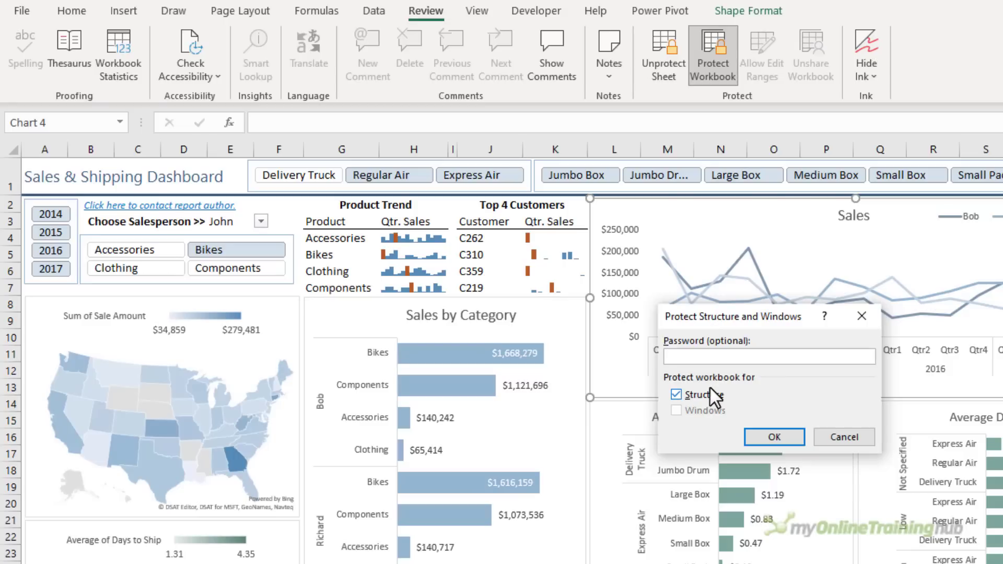
click(754, 436)
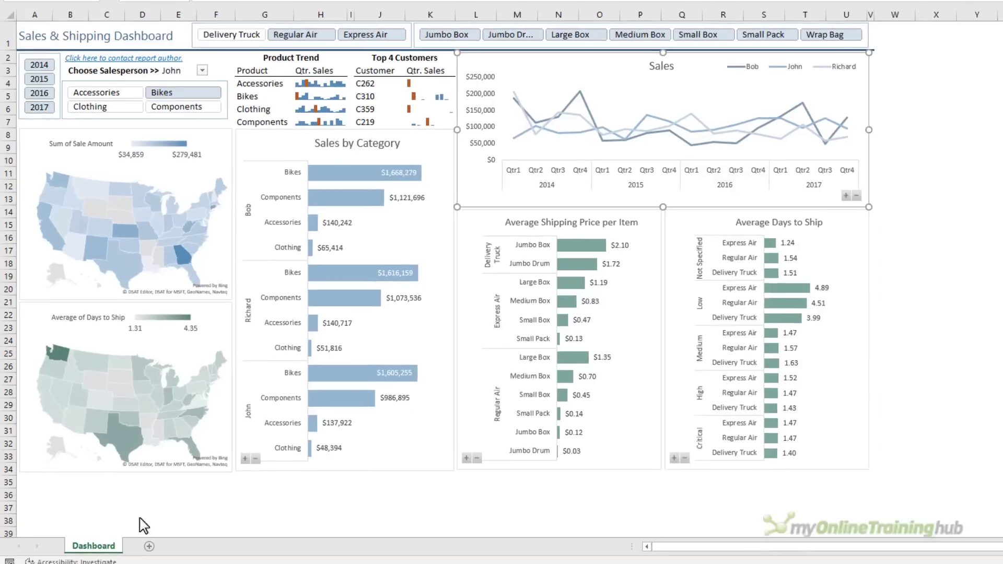
right_click(101, 544)
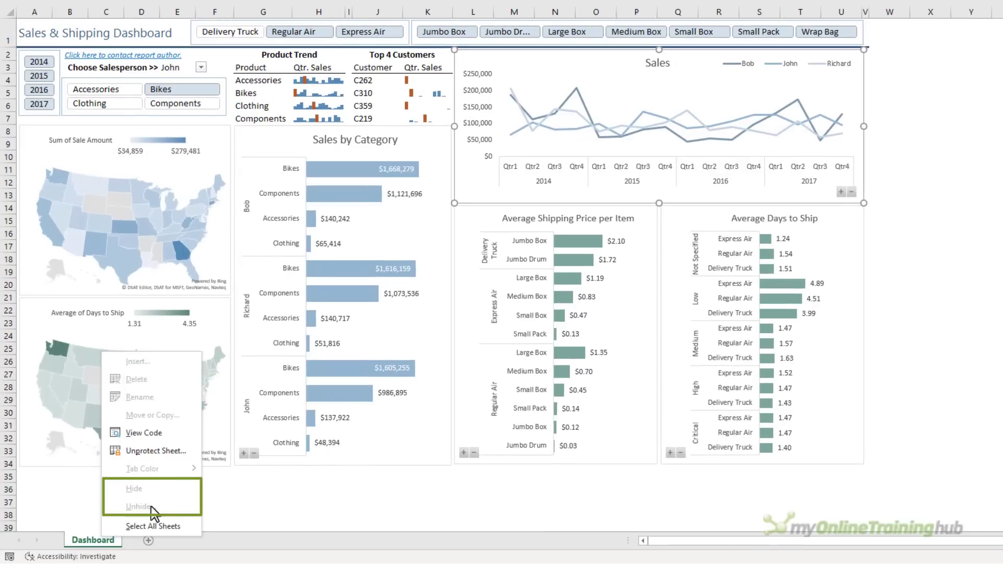
click(265, 488)
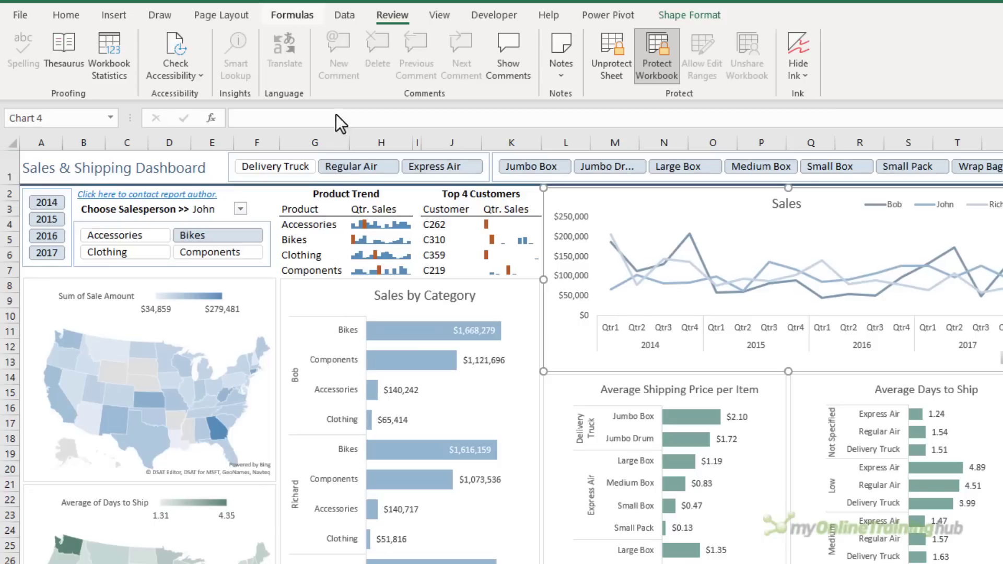
Run Data > Refresh All on the protected workbook
click(339, 14)
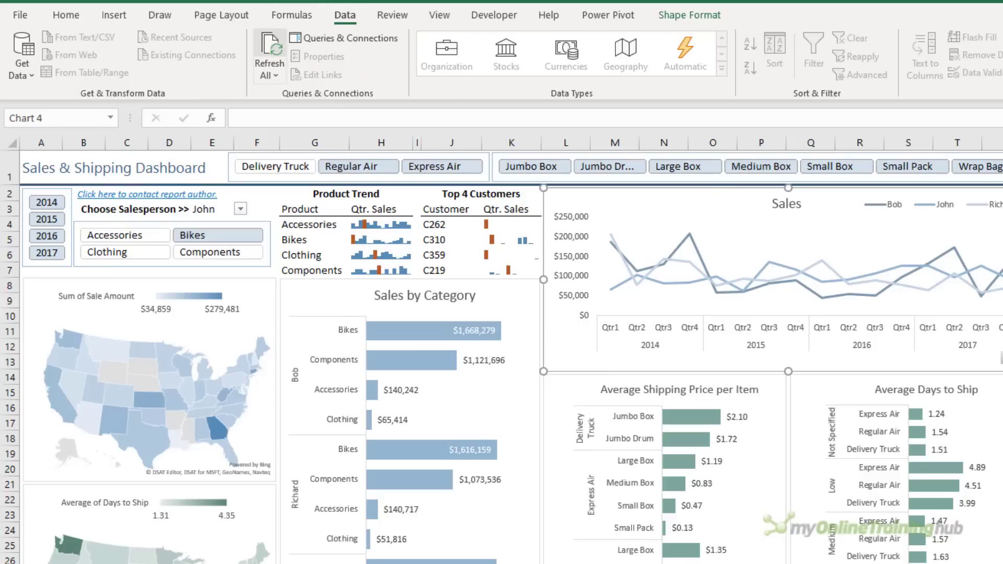
click(269, 52)
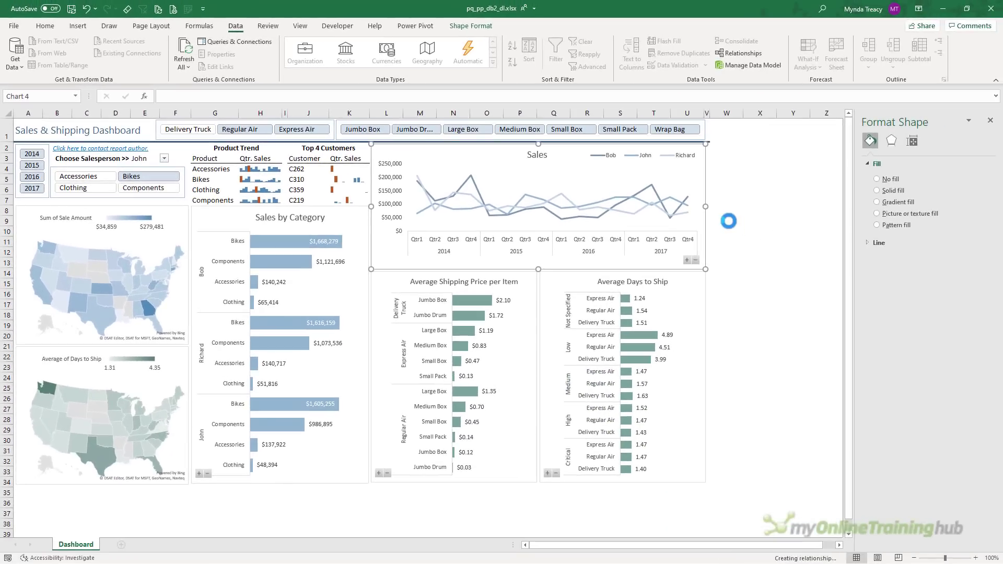